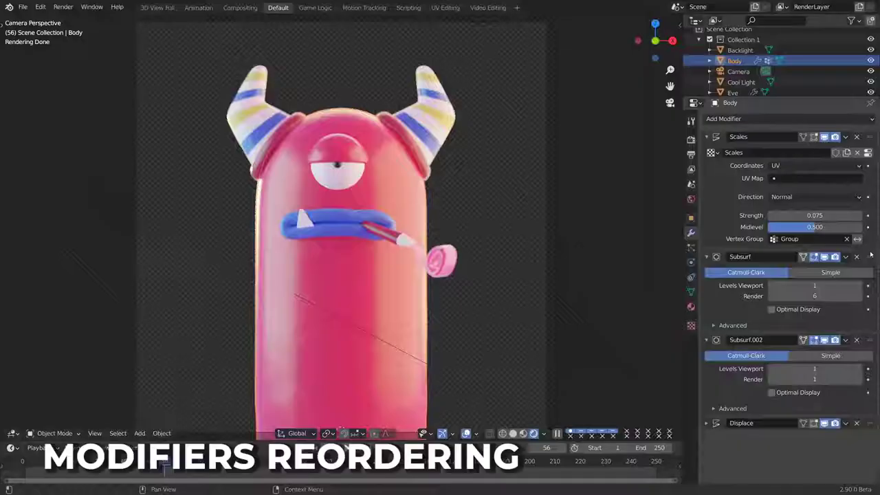
# Step: Move Subsurf to the top of the Body's modifier stack, keeping Displace last
pyautogui.moveTo(871, 257); pyautogui.dragTo(871, 136)
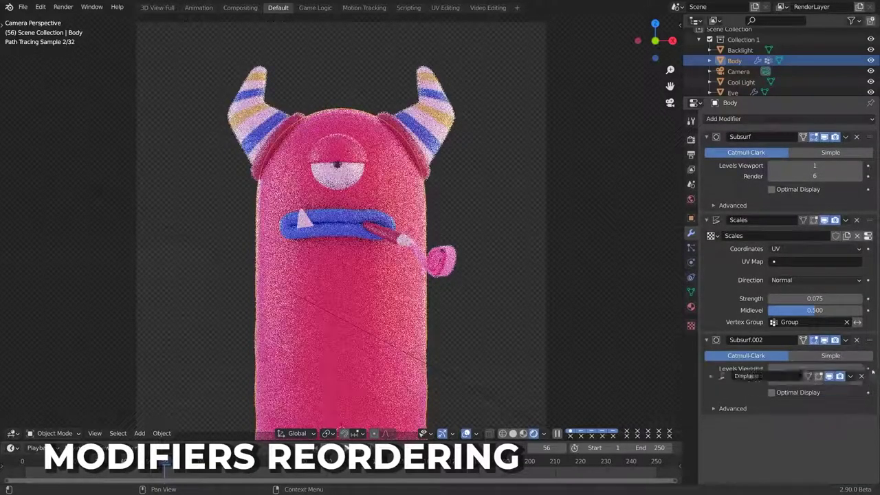
pyautogui.moveTo(872, 372); pyautogui.dragTo(872, 423)
pyautogui.click(846, 136)
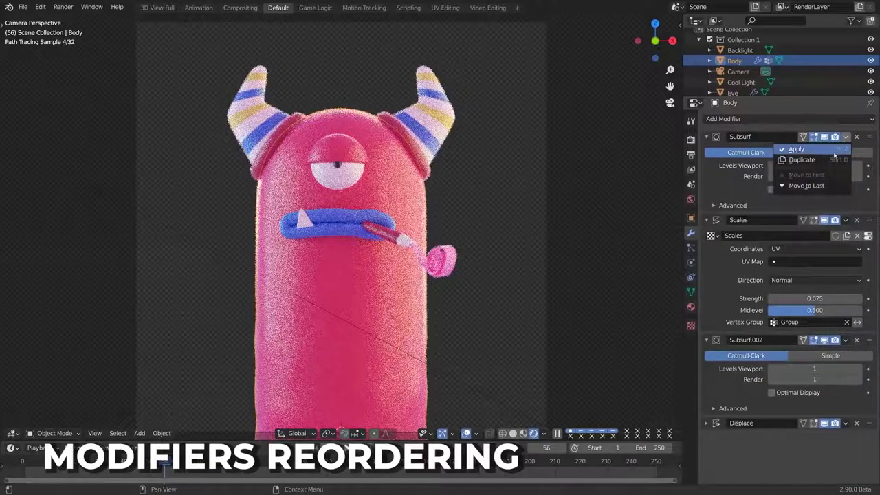
pyautogui.click(846, 220)
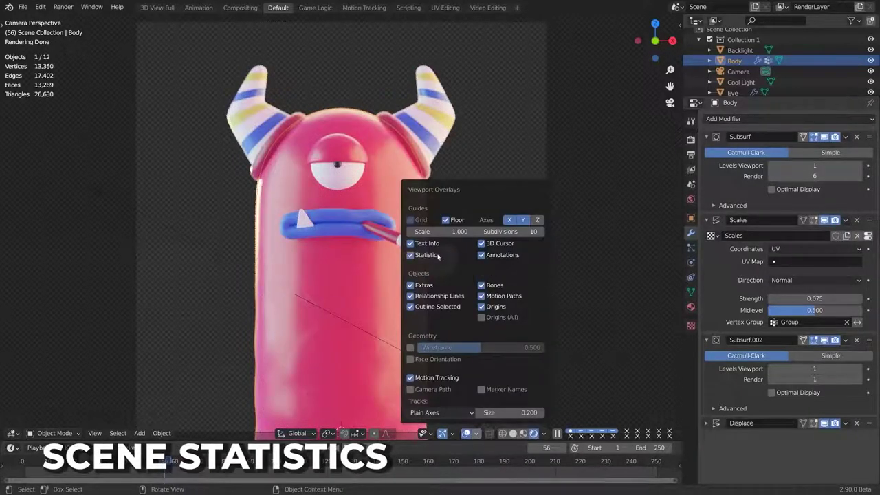
# Step: Turn on the Scene Statistics display in the status bar
pyautogui.rightClick(832, 489)
pyautogui.click(818, 436)
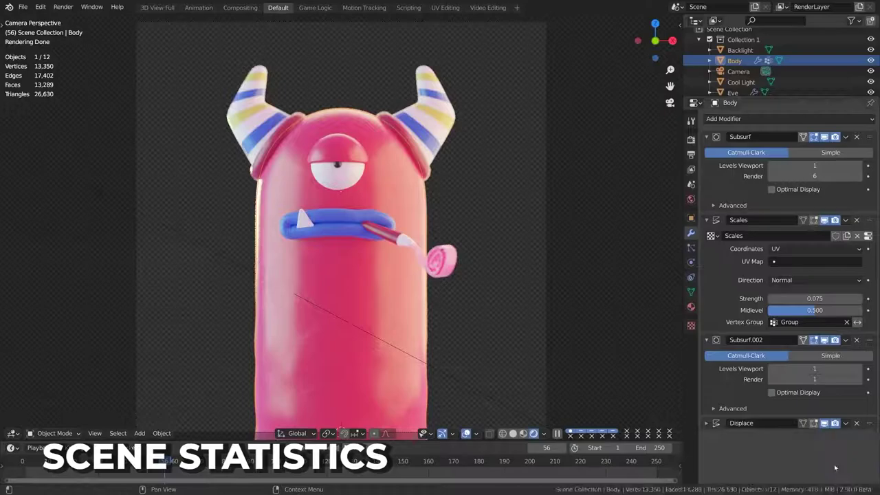
pyautogui.rightClick(840, 491)
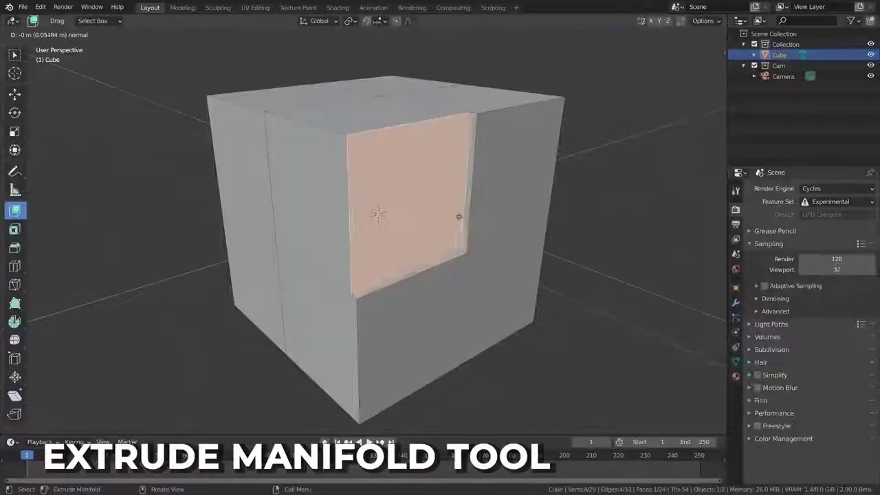
# Step: Push the cube's front face and the central column's top face inward with Extrude Manifold
pyautogui.moveTo(458, 211); pyautogui.dragTo(412, 201)
pyautogui.moveTo(292, 202)
pyautogui.mouseDown()
pyautogui.moveTo(236, 205)
pyautogui.moveTo(292, 192)
pyautogui.mouseUp()
pyautogui.click(361, 97)
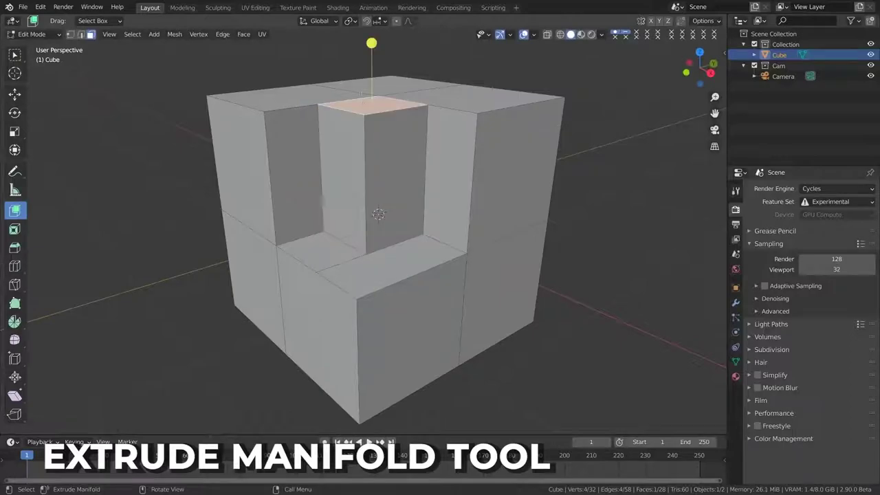
pyautogui.moveTo(371, 42); pyautogui.dragTo(371, 77)
pyautogui.moveTo(372, 77); pyautogui.dragTo(371, 100)
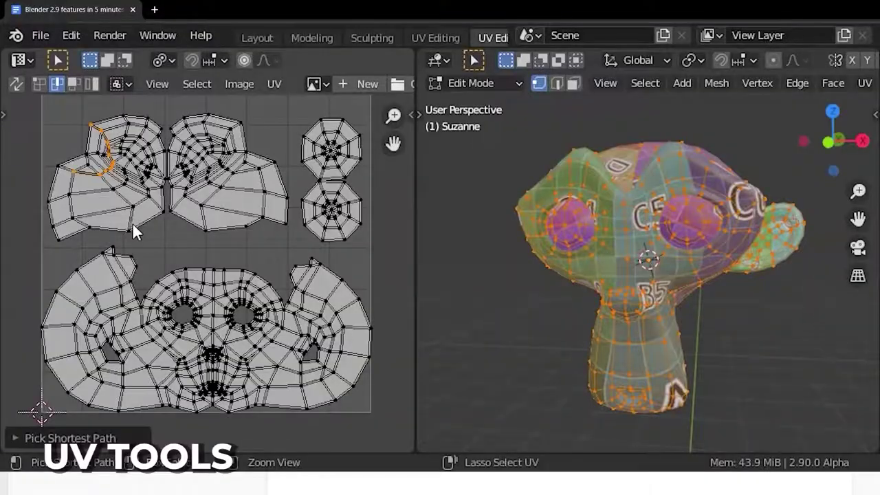
# Step: Rip a face path off Suzanne's UV island, move it up-left, and reveal the hidden curve
pyautogui.keyDown('ctrl'); pyautogui.click(132, 225); pyautogui.keyUp('ctrl')
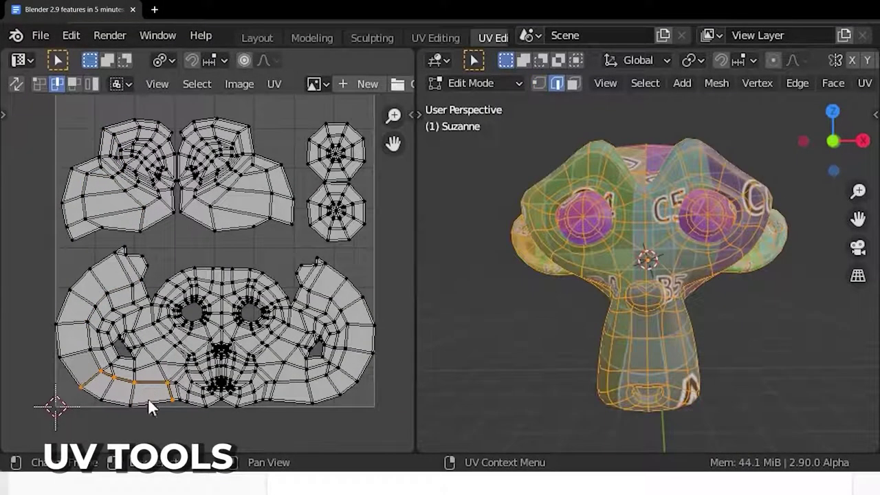
pyautogui.press('v')
pyautogui.click(147, 406)
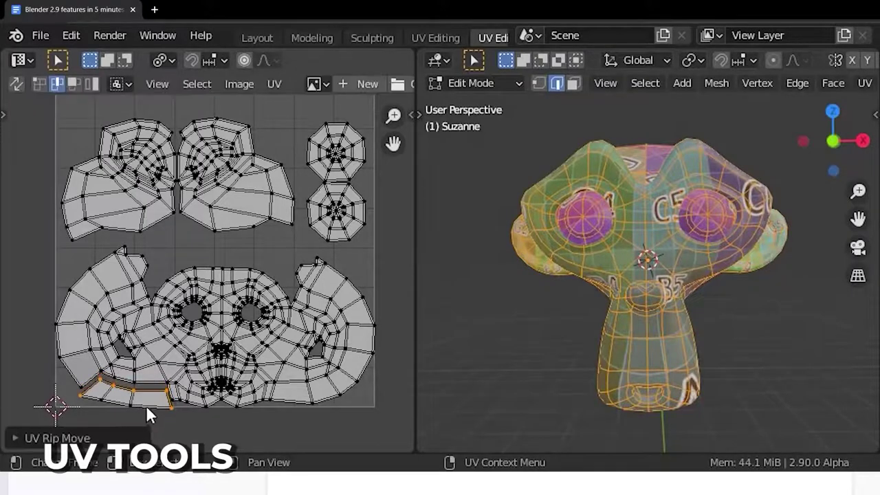
pyautogui.press('3')
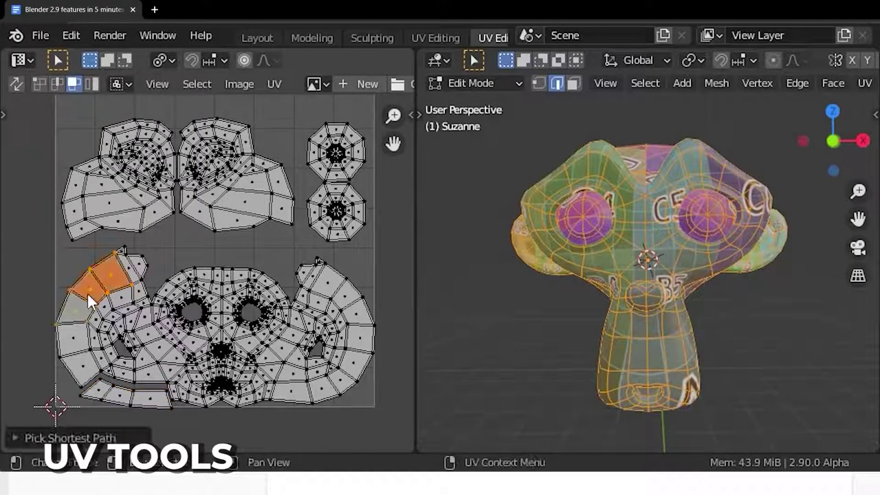
pyautogui.click(76, 283)
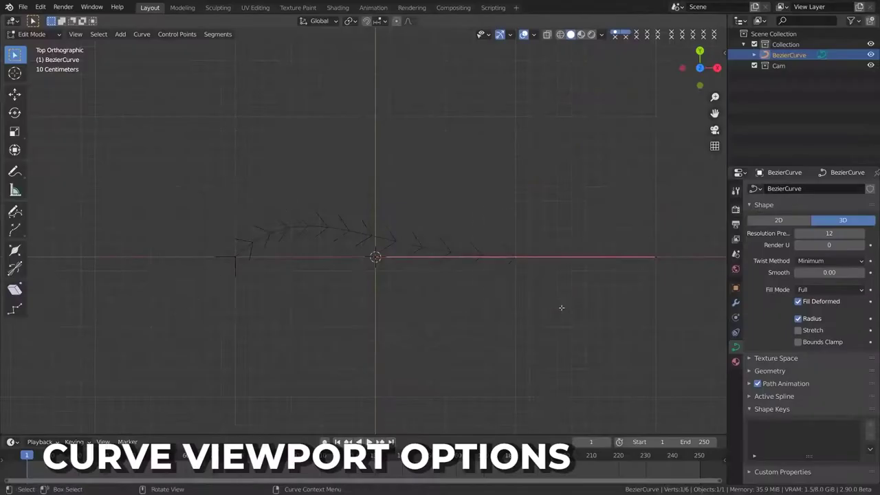
pyautogui.hotkey('alt', 'h')
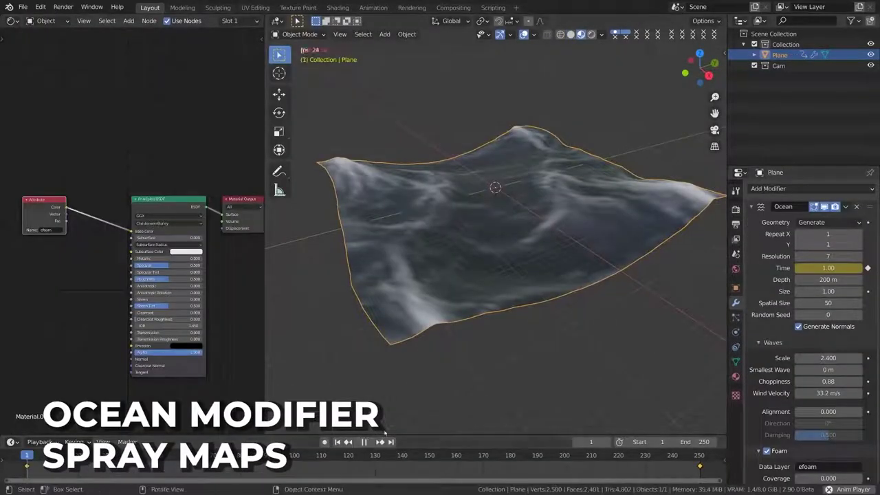
pyautogui.moveTo(522, 296); pyautogui.dragTo(466, 289, button='middle')
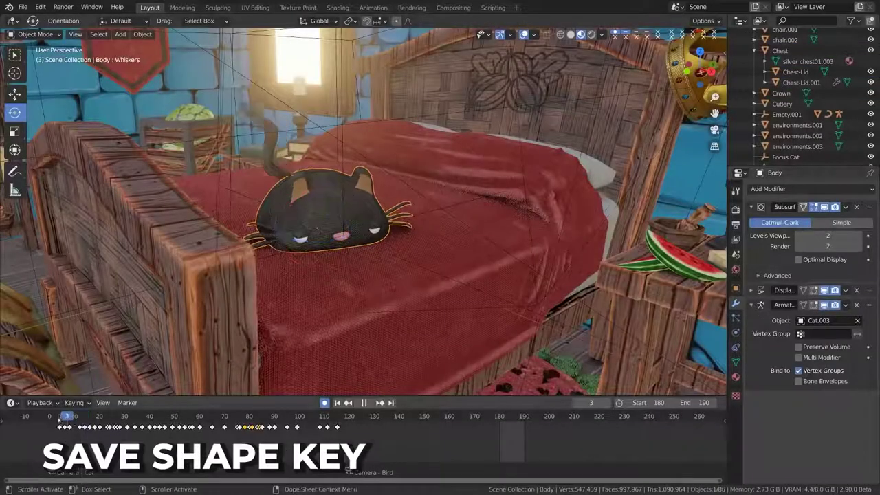
# Step: Save the Armature modifier's open-mouthed frame-34 pose as a shape key
pyautogui.click(846, 305)
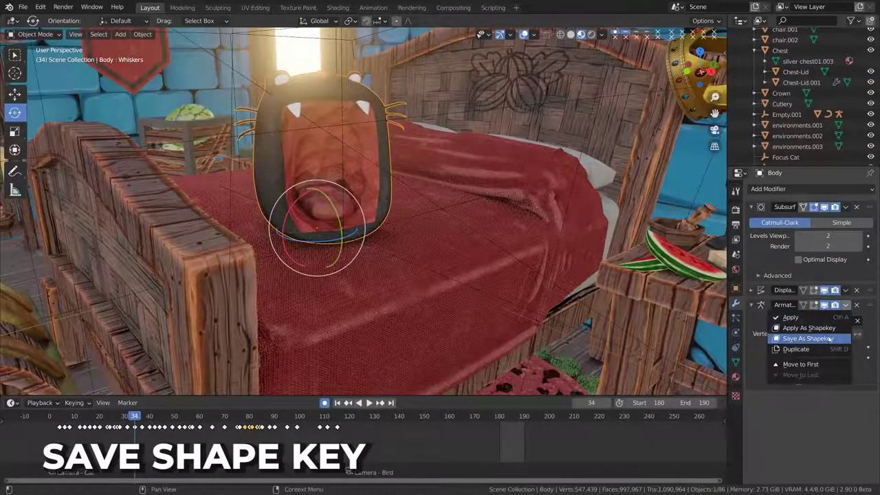
pyautogui.click(831, 339)
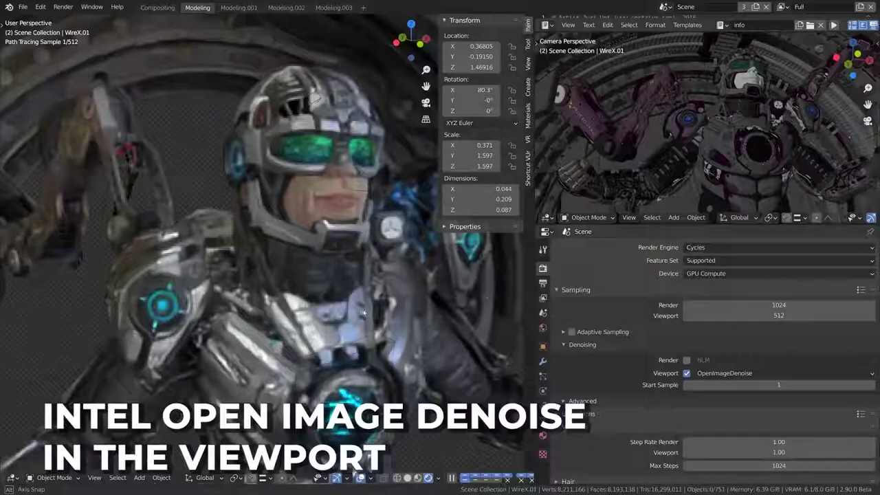
pyautogui.moveTo(367, 313); pyautogui.dragTo(368, 313, button='middle')
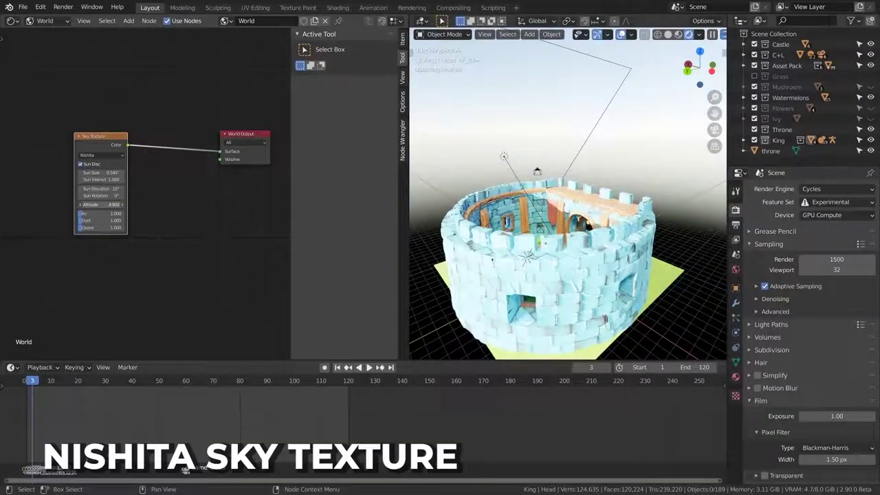
# Step: View through the scene camera and raise the frog's shadow terminator offset to 0.24
pyautogui.moveTo(585, 200); pyautogui.dragTo(615, 224, button='middle')
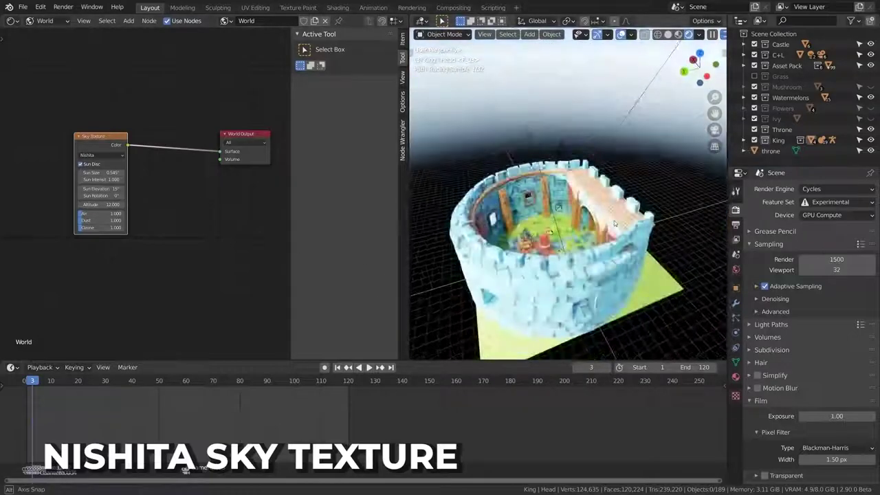
pyautogui.press('KP_0')
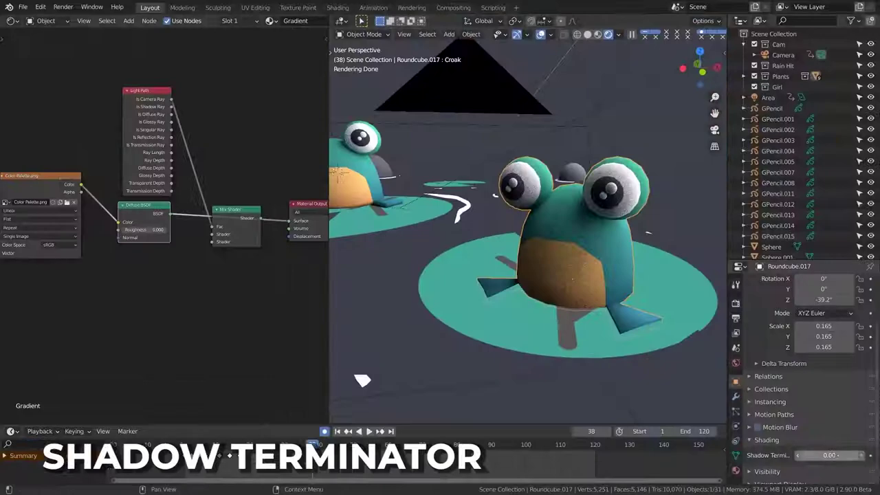
pyautogui.moveTo(826, 455); pyautogui.dragTo(841, 455)
pyautogui.click(864, 456)
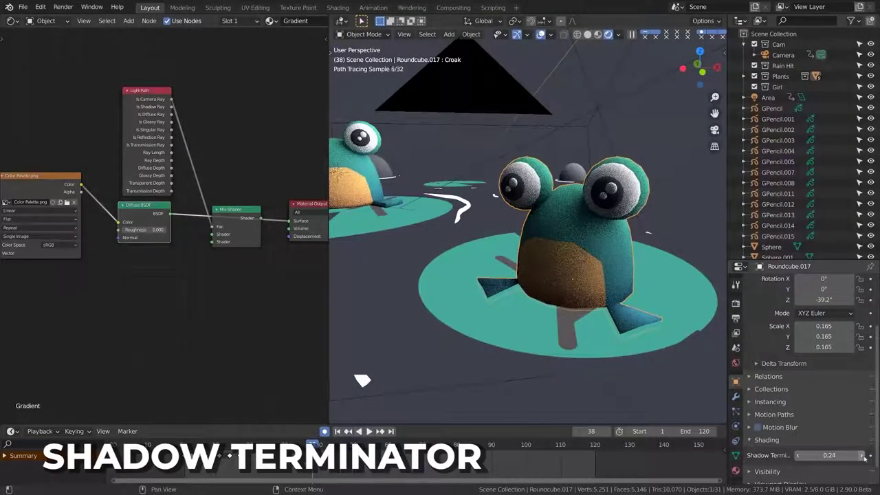
# Step: Lower the shadow terminator offset back to 0.00 and render a motion-blurred Eevee frame
pyautogui.click(799, 456)
pyautogui.click(799, 455)
pyautogui.click(799, 456)
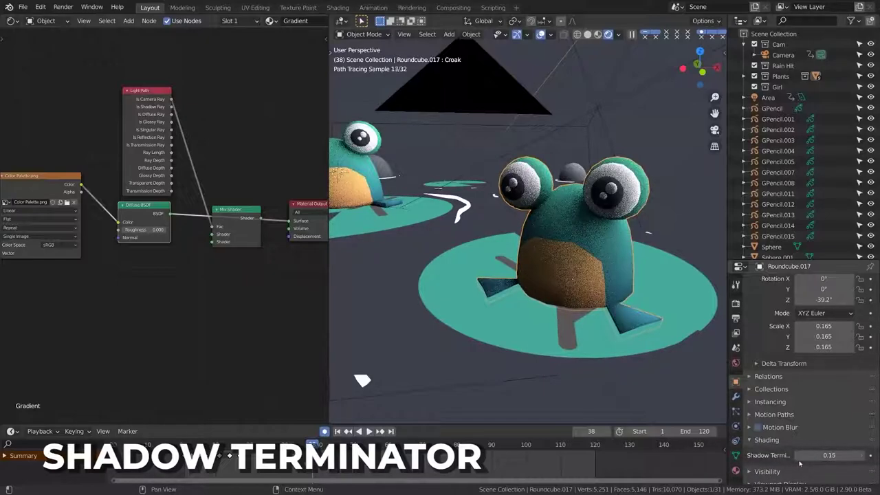
pyautogui.click(798, 455)
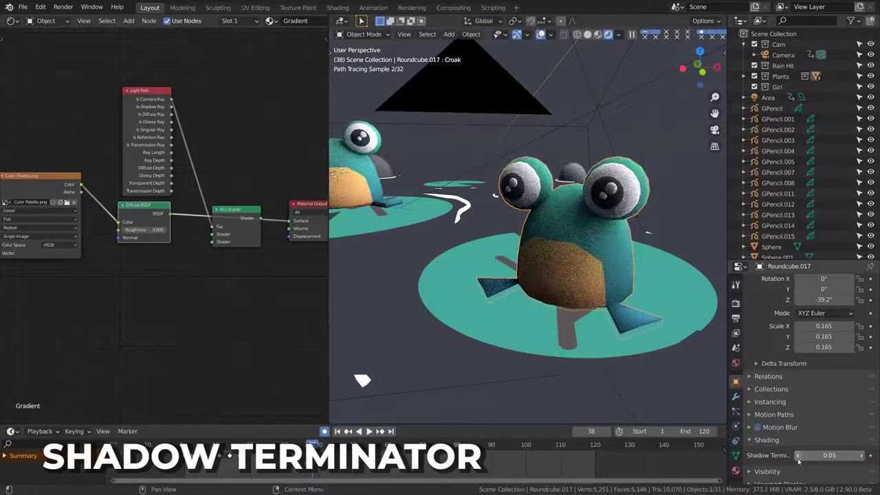
pyautogui.click(798, 455)
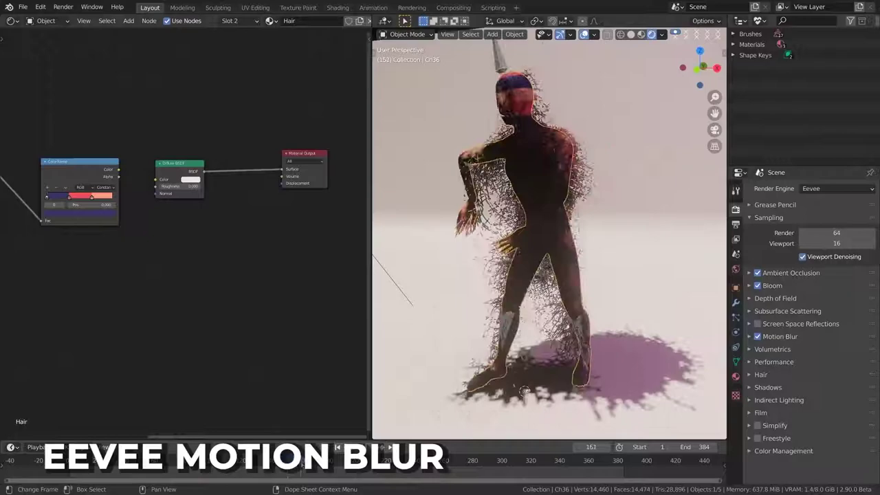
pyautogui.press('F12')
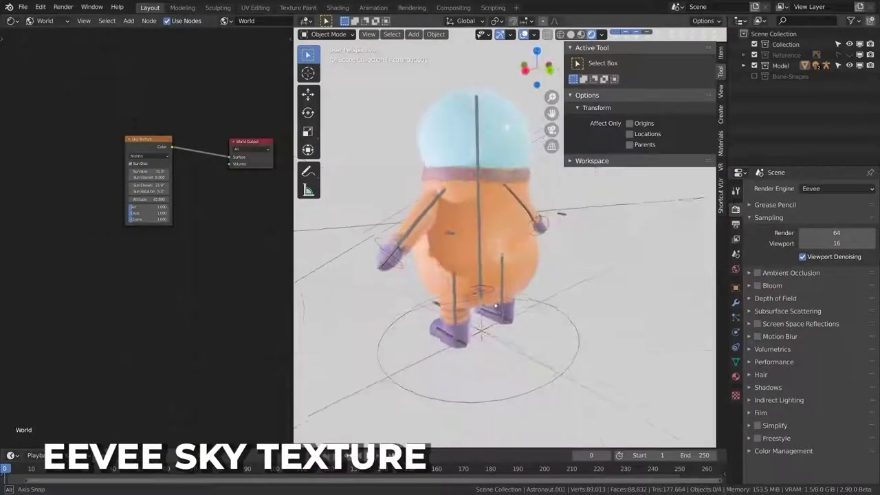
pyautogui.moveTo(482, 275); pyautogui.dragTo(619, 276, button='middle')
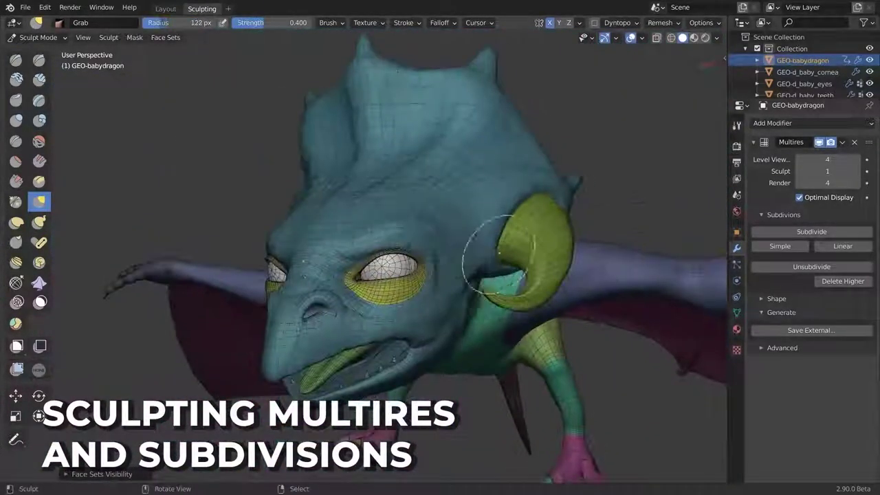
# Step: Add a Multires modifier to the dragon and rebuild its subdivisions, then drape the curtain with the cloth filter
pyautogui.hotkey('ctrl', 'Tab')
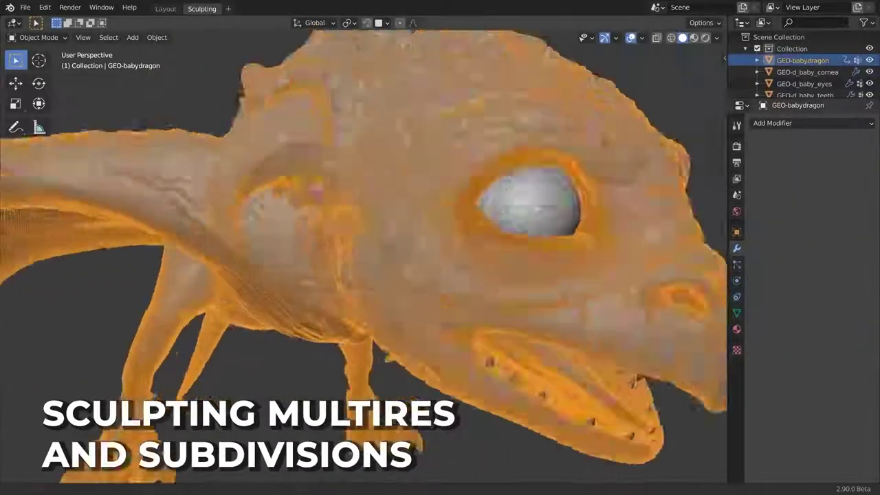
pyautogui.click(811, 123)
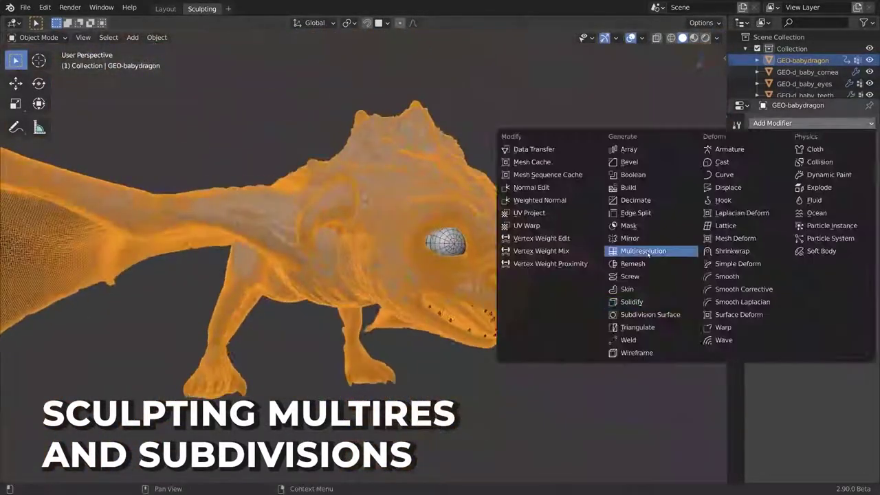
pyautogui.click(647, 252)
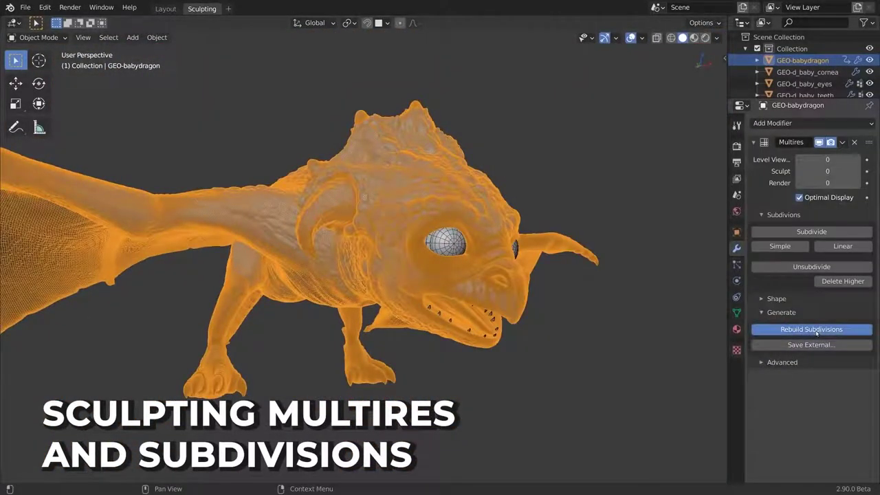
pyautogui.click(816, 329)
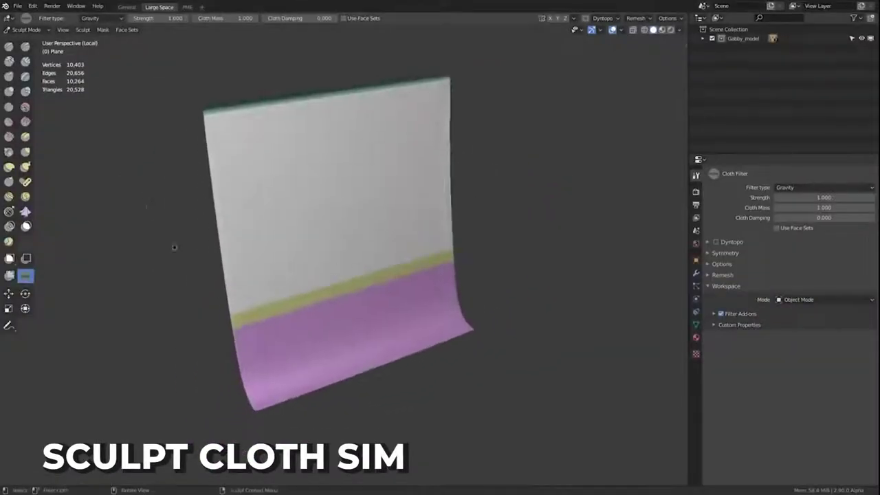
pyautogui.moveTo(299, 303); pyautogui.dragTo(502, 265)
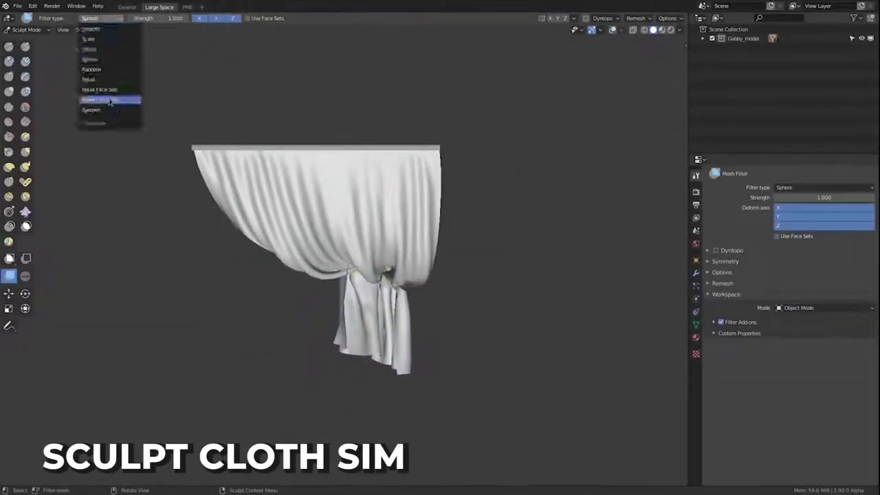
pyautogui.click(110, 101)
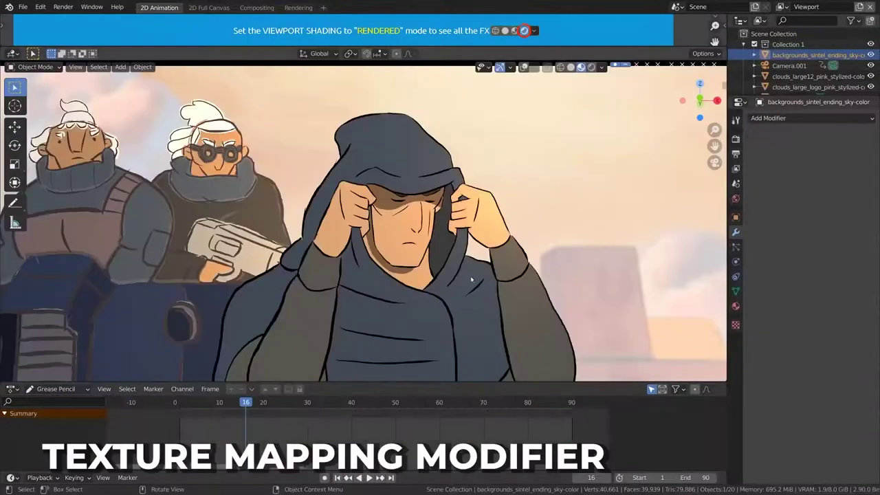
# Step: Add a Texture Mapping modifier and enable Antialiasing on the 25 px Pixelate effect
pyautogui.click(812, 118)
pyautogui.click(791, 174)
pyautogui.click(829, 180)
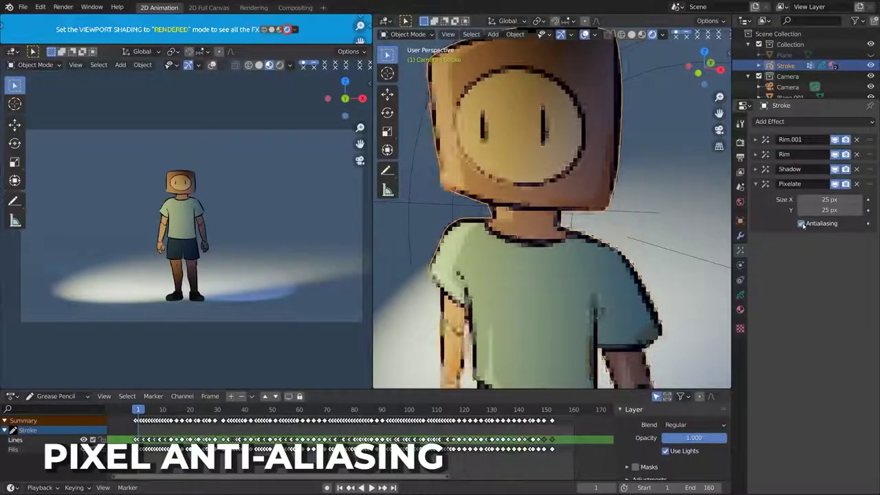
pyautogui.click(802, 223)
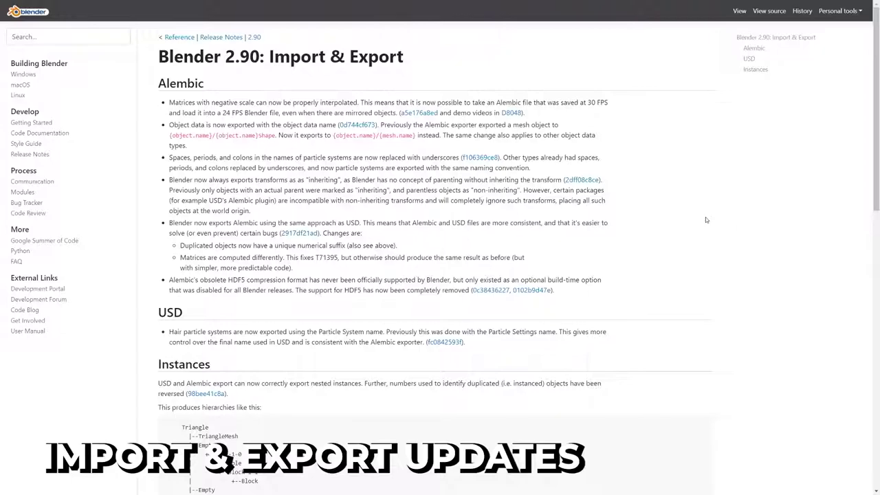
# Step: Scroll the Import & Export notes past Alembic, USD and Instances to the glTF 2.0 section
pyautogui.scroll(-5, 705, 220)
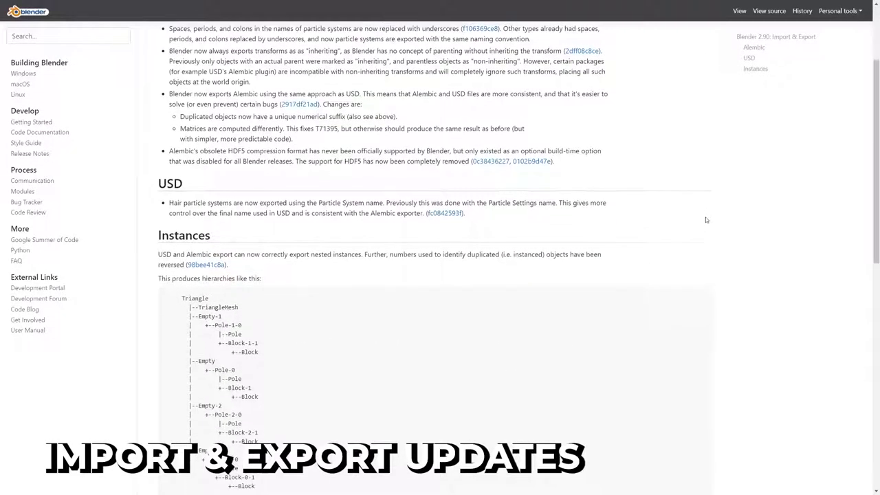
pyautogui.scroll(-5, 706, 220)
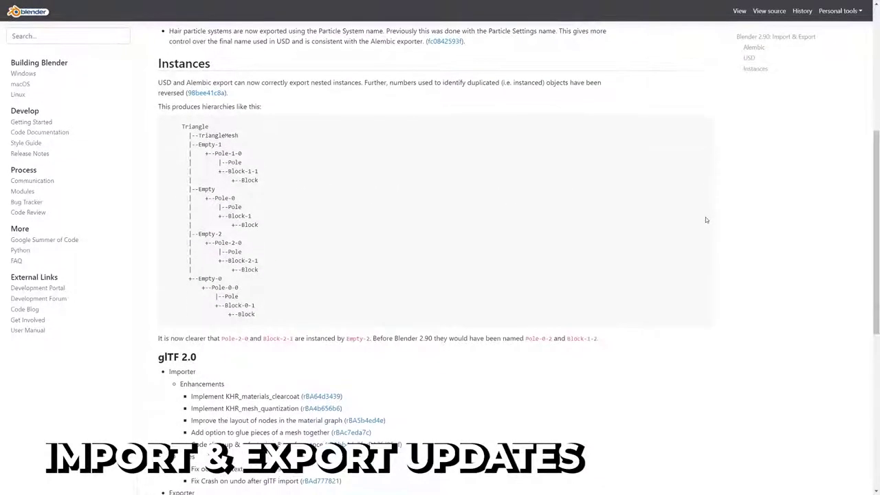
pyautogui.scroll(-5, 705, 220)
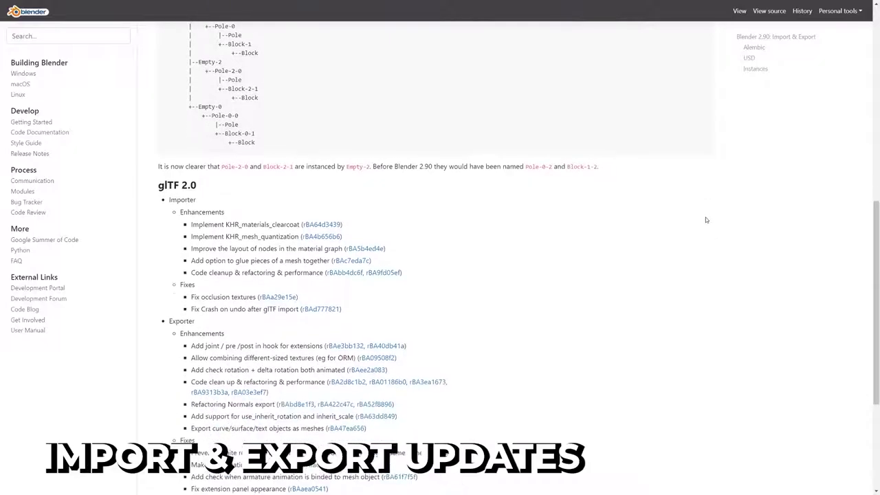
pyautogui.scroll(-1, 705, 220)
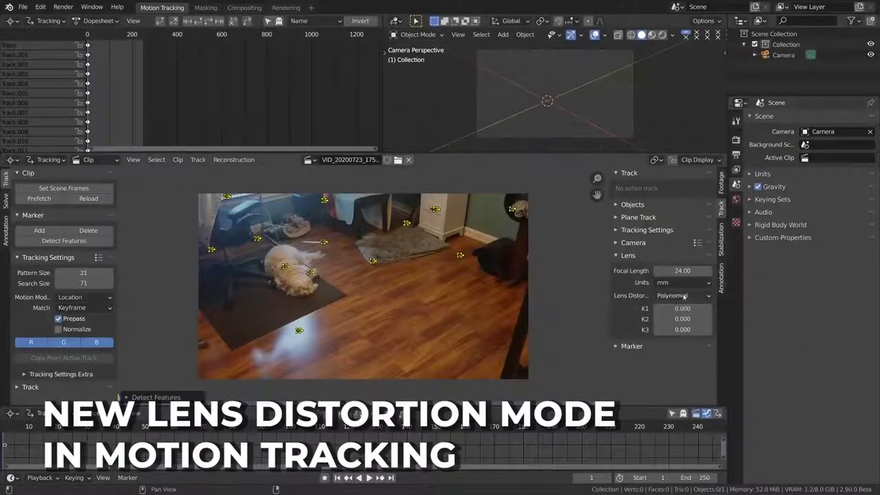
# Step: Set the clip's lens distortion model to Nuke and play back the tracked footage
pyautogui.click(684, 296)
pyautogui.click(681, 323)
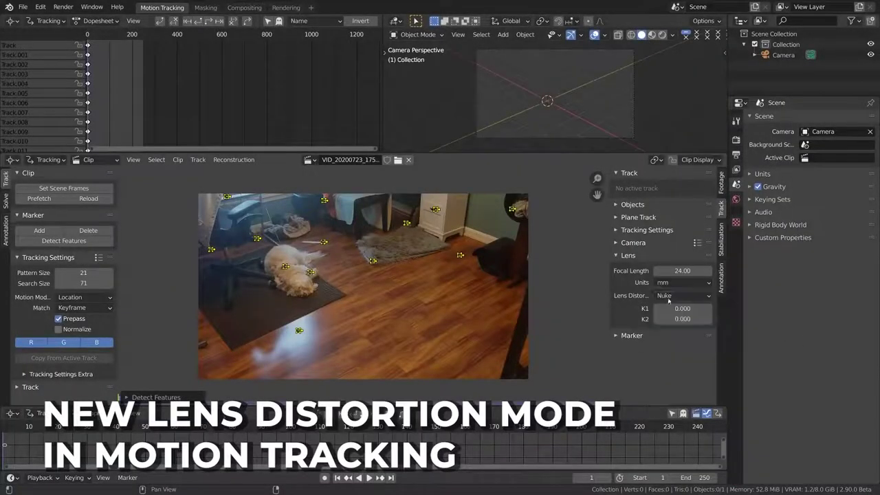
pyautogui.press('space')
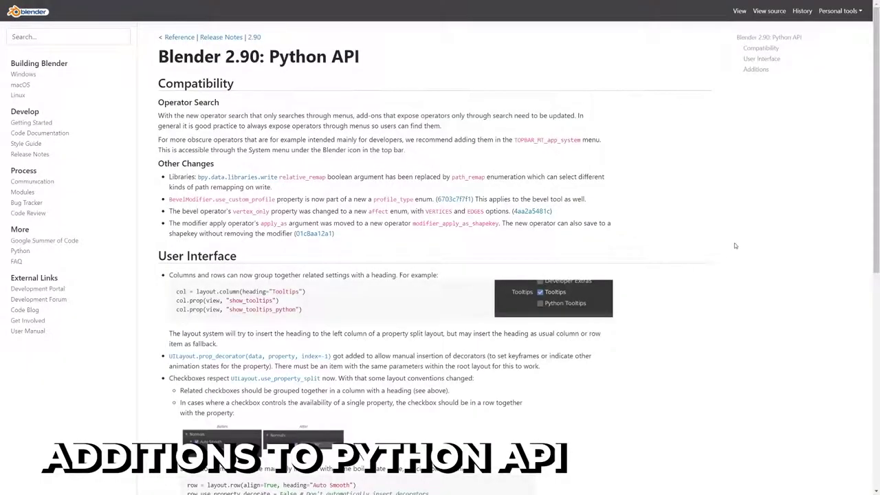
pyautogui.scroll(-5, 736, 244)
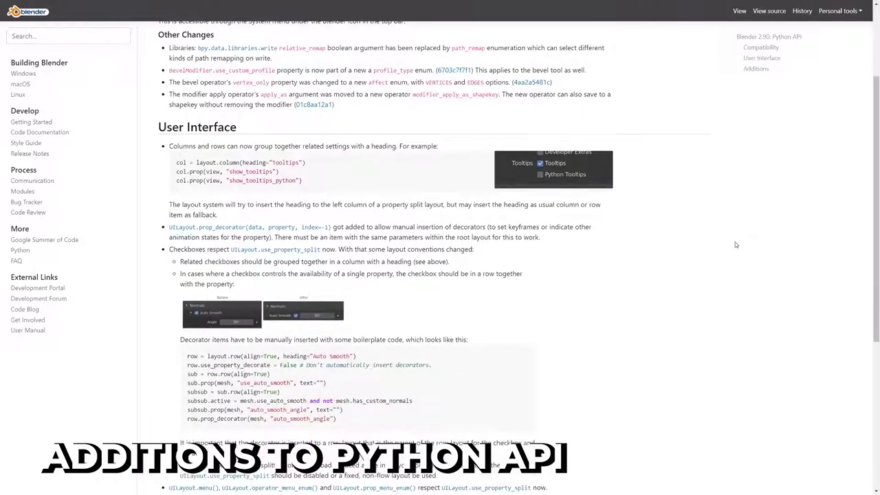
pyautogui.scroll(-4, 735, 245)
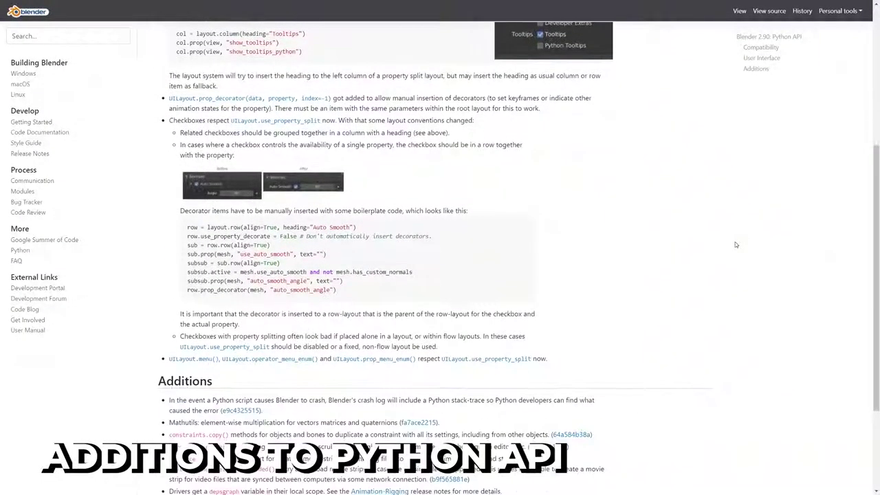
pyautogui.scroll(-1, 736, 244)
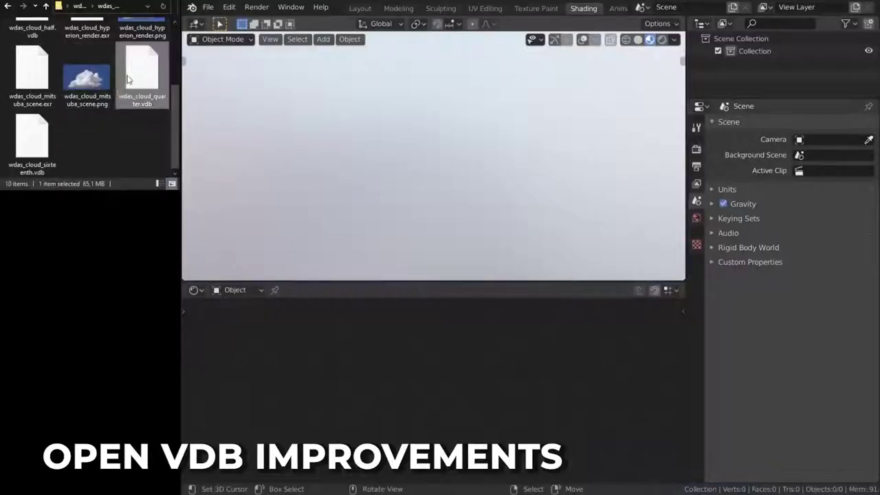
# Step: Import wdas_cloud_quarter.vdb, show its volume wireframe as Points, then return to Material Preview
pyautogui.moveTo(379, 134); pyautogui.dragTo(379, 134)
pyautogui.hotkey('shift', 'z')
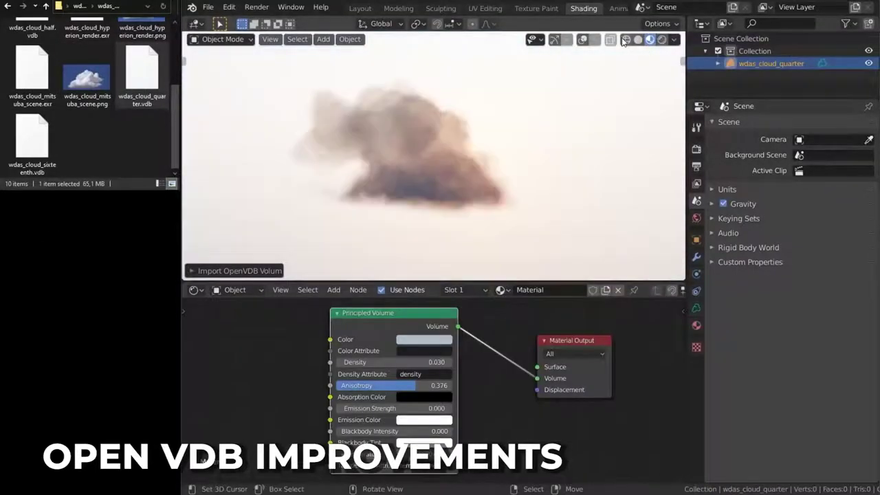
pyautogui.click(697, 307)
pyautogui.click(834, 287)
pyautogui.click(829, 324)
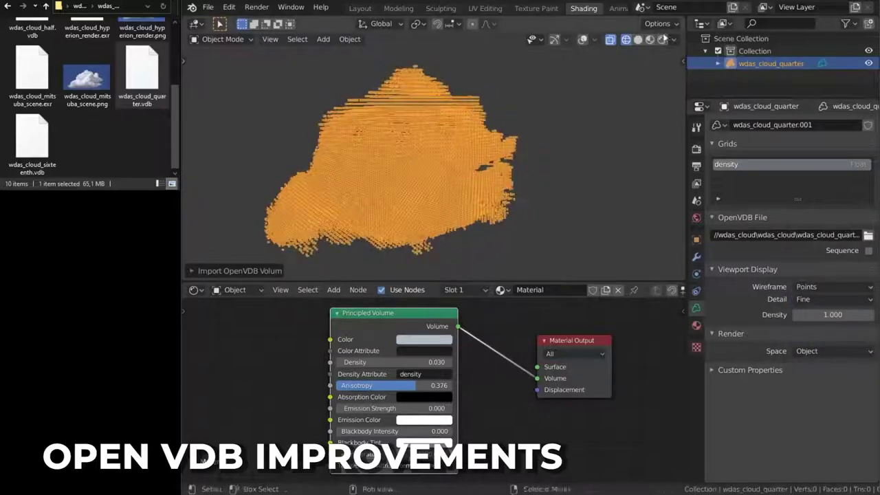
pyautogui.scroll(2, 507, 110)
pyautogui.hotkey('shift', 'z')
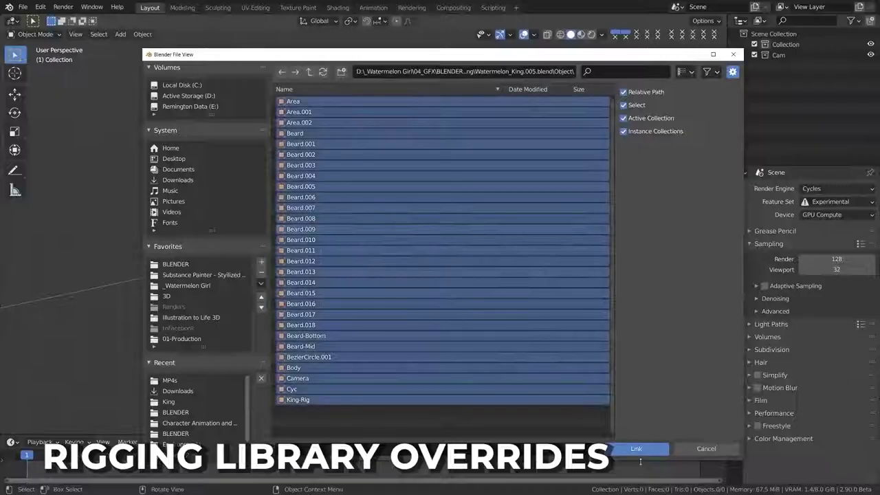
# Step: Link the king's objects and bring up King-Rig's ID Data options in the Outliner
pyautogui.click(638, 451)
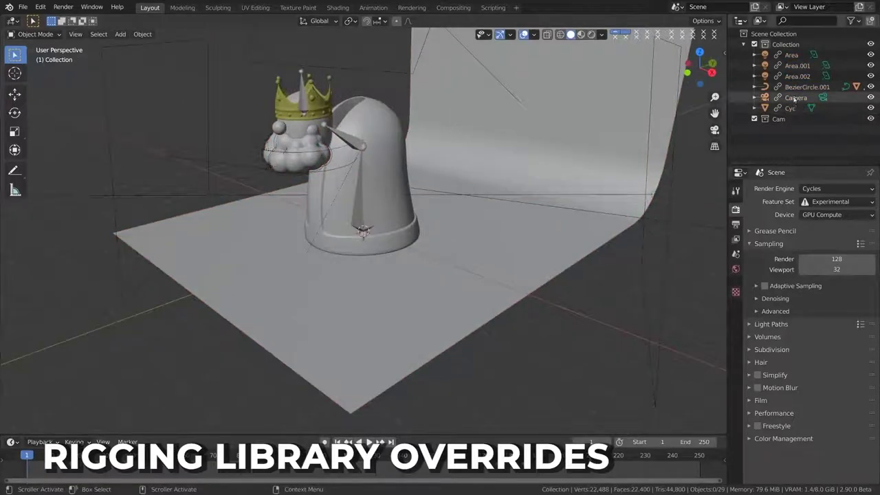
pyautogui.click(796, 87)
pyautogui.click(801, 108)
pyautogui.rightClick(804, 110)
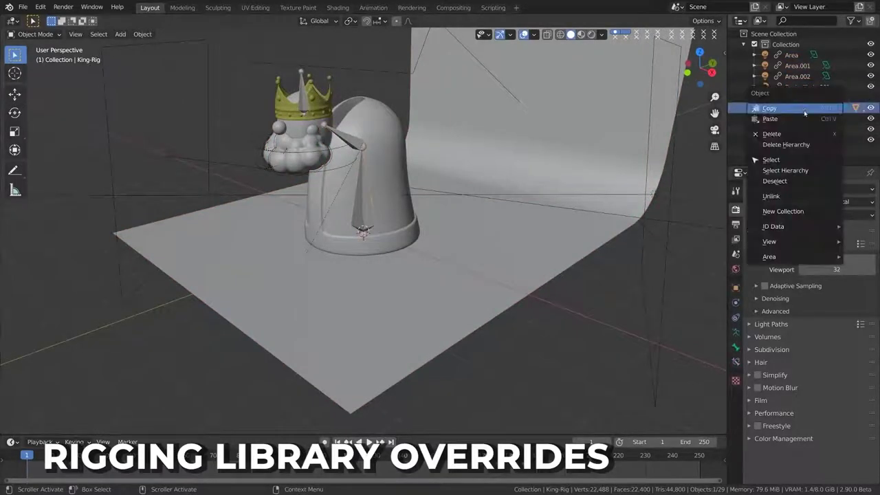
pyautogui.moveTo(803, 229)
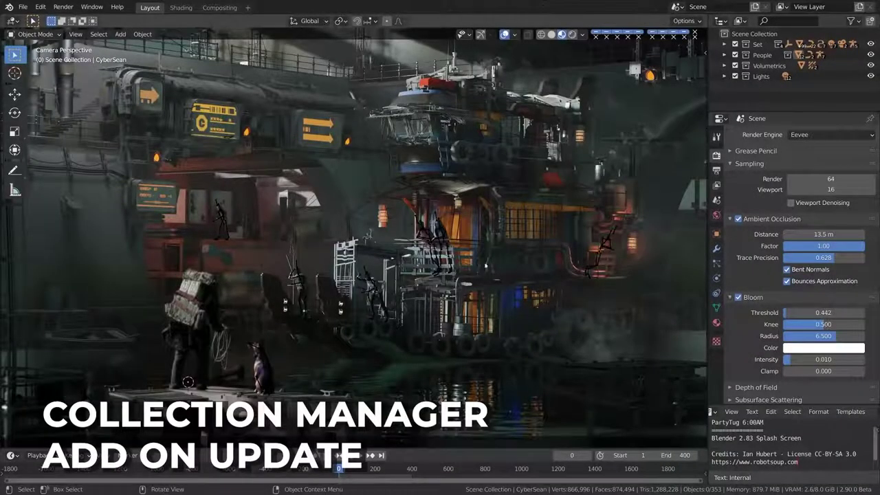
# Step: Open the Collection Manager and briefly expand, then collapse, the People collection
pyautogui.press('m')
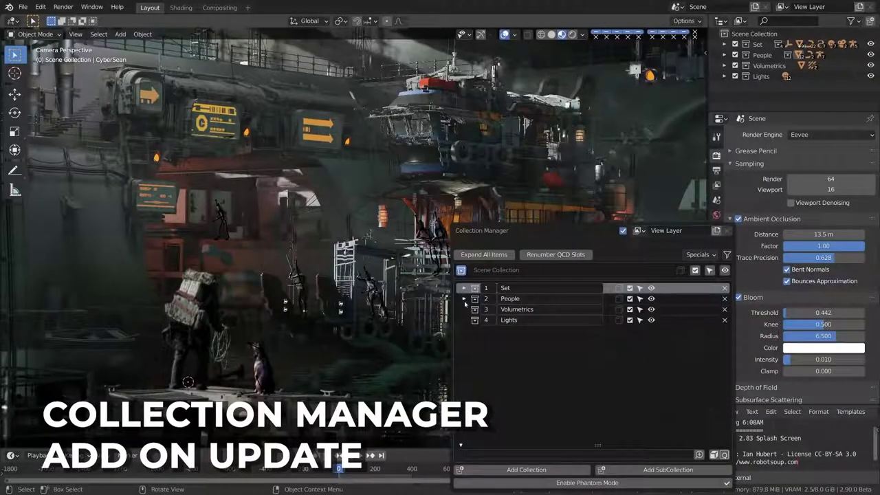
pyautogui.click(463, 299)
pyautogui.click(464, 299)
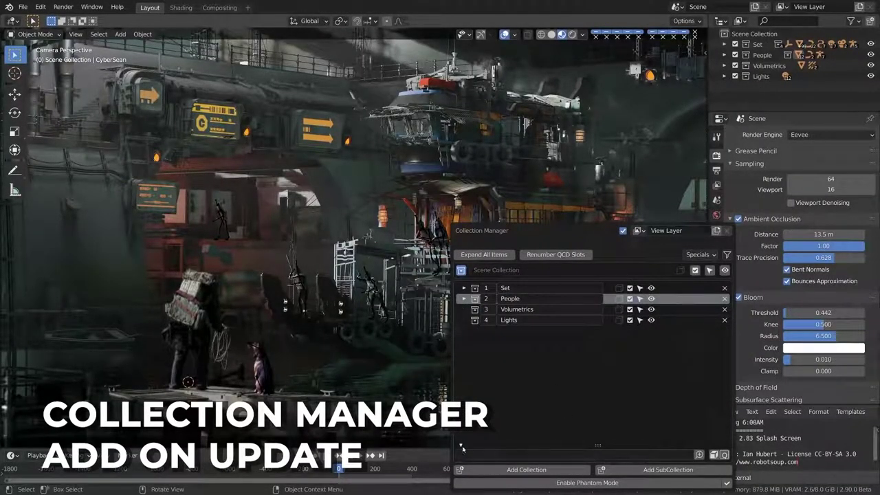
# Step: Add a new collection named 'Particles', then open the Specials cleanup options
pyautogui.click(565, 469)
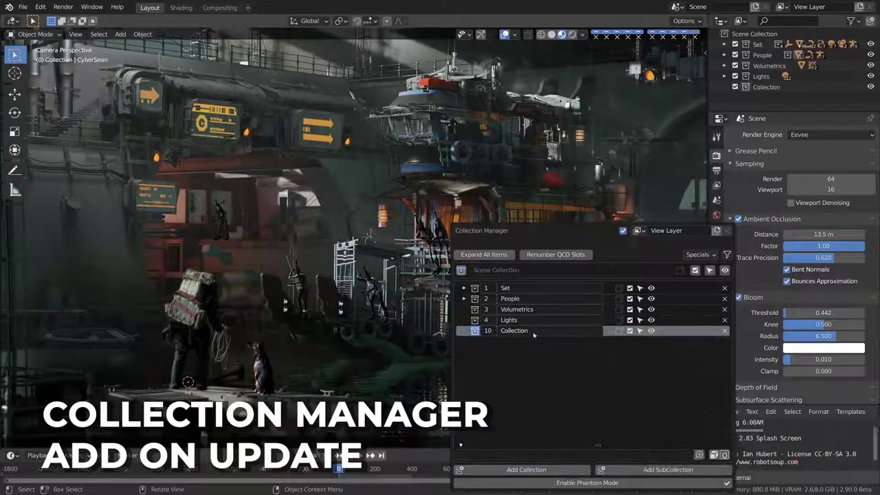
pyautogui.click(533, 333)
pyautogui.write('Particles')
pyautogui.press('Return')
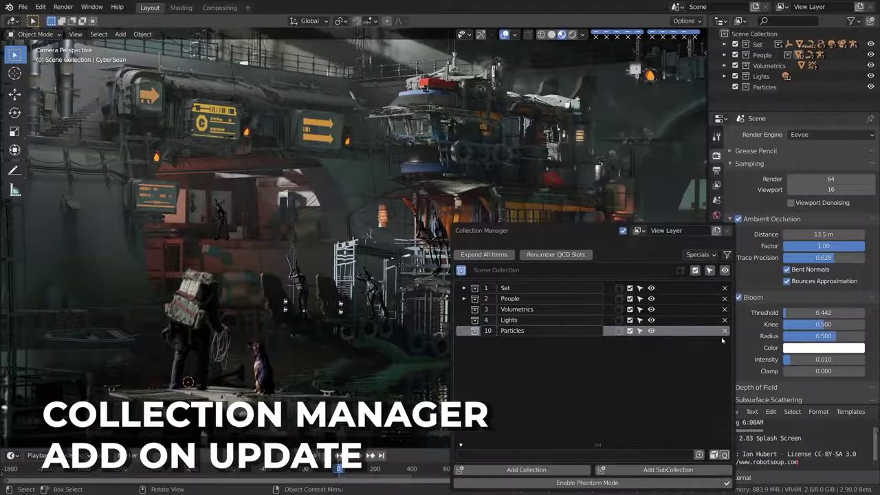
pyautogui.click(710, 255)
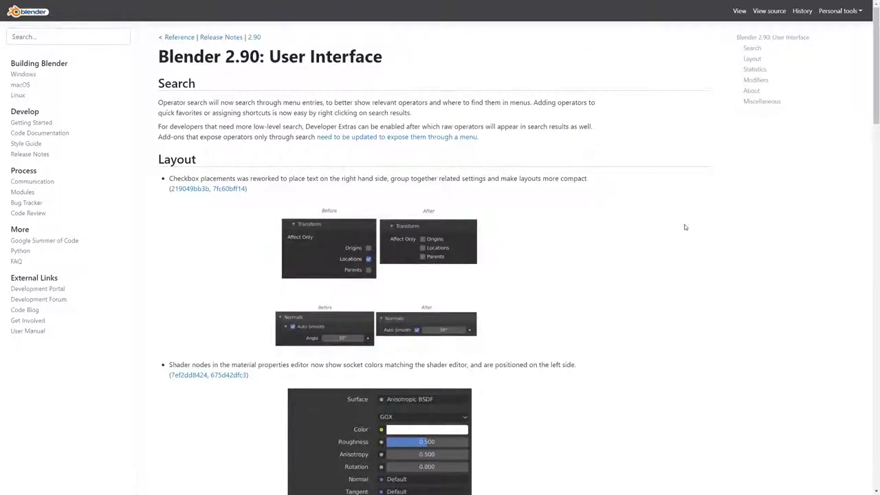
# Step: Scroll the 2.90 User Interface notes from Layout past Statistics down to Modifiers
pyautogui.scroll(-4, 685, 227)
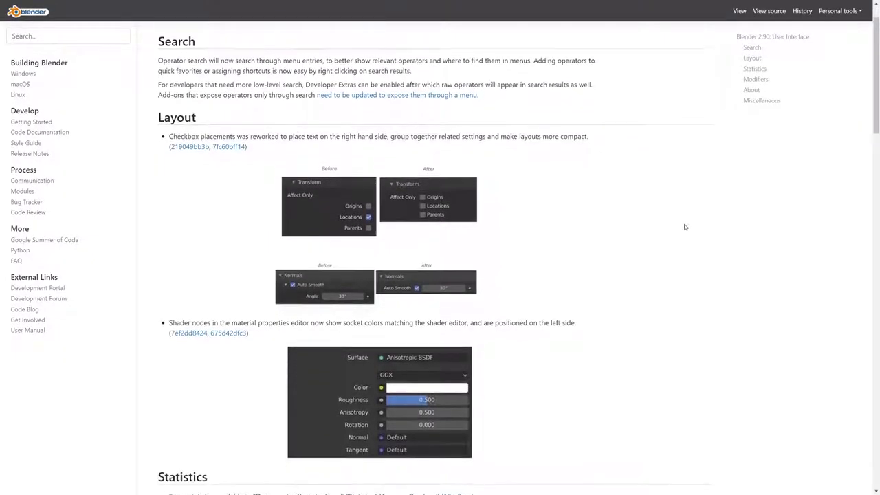
pyautogui.scroll(-3, 685, 227)
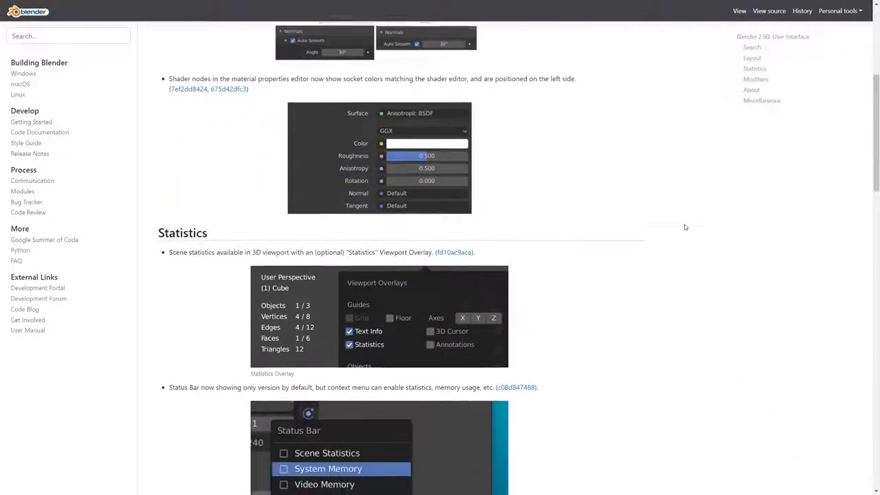
pyautogui.scroll(-2, 685, 227)
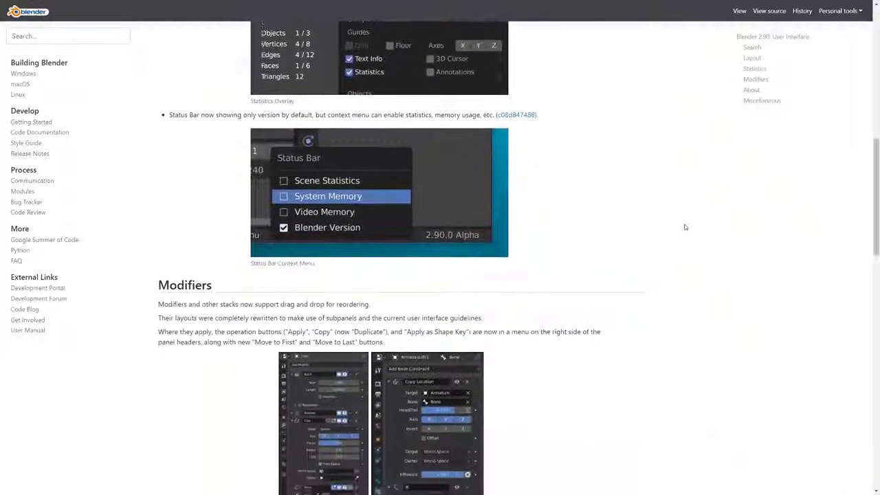